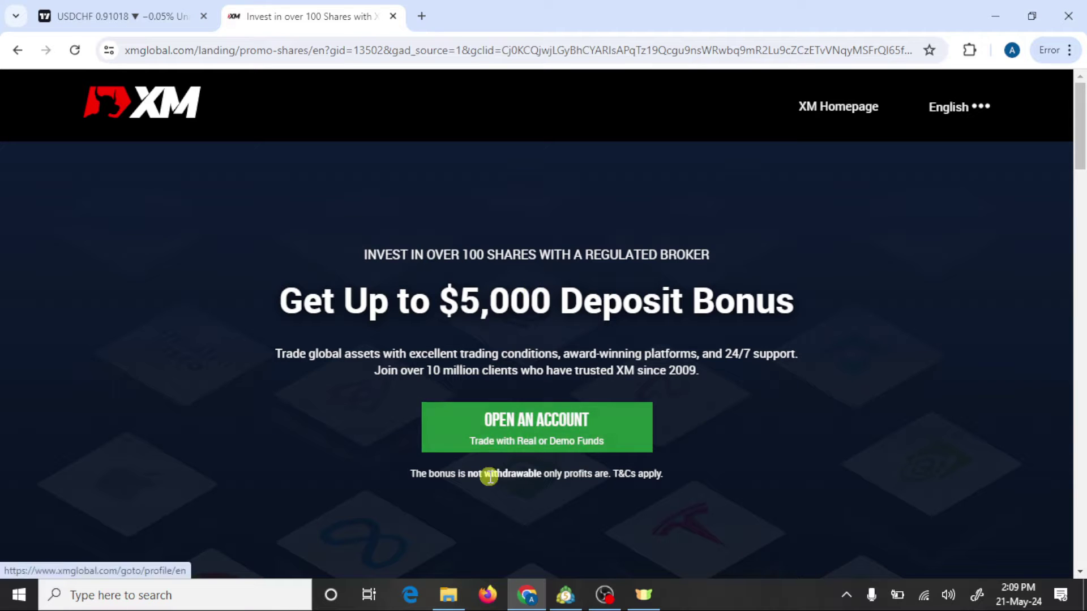
Step: Start a new XM account registration and enter the account e-mail address
{"action": "left_click", "coordinate": [548, 423]}
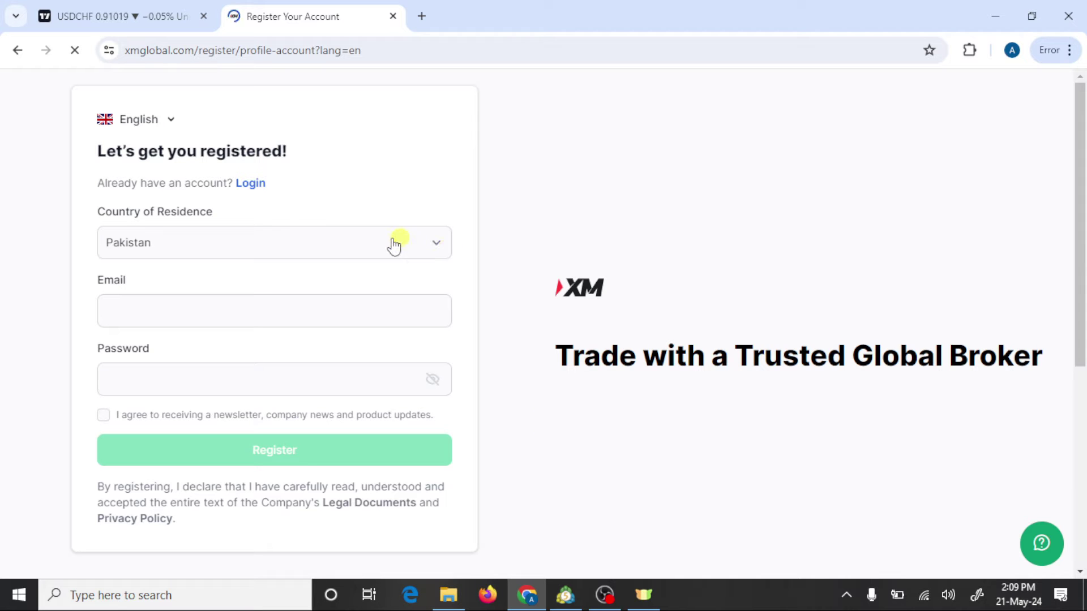
{"action": "left_click", "coordinate": [260, 310]}
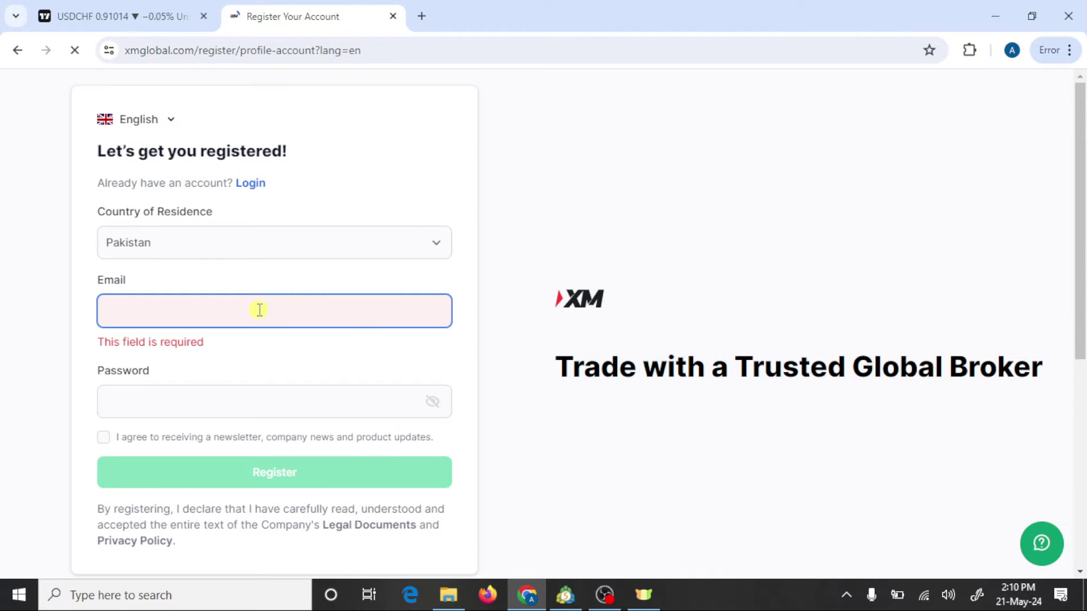
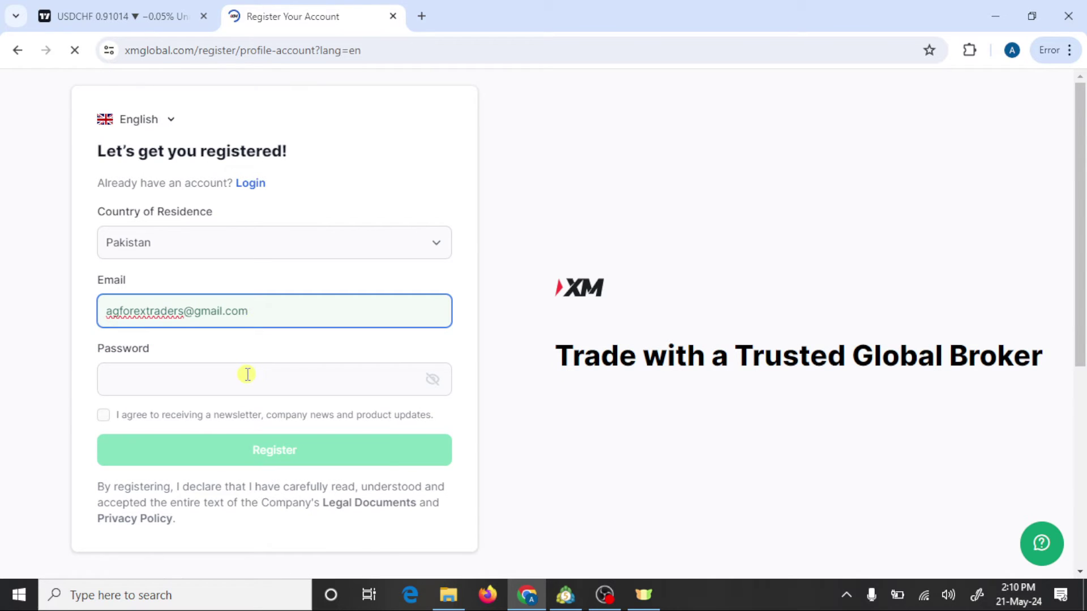
Step: Set a strong password, opt in to the newsletter, and submit the registration
{"action": "left_click", "coordinate": [246, 374]}
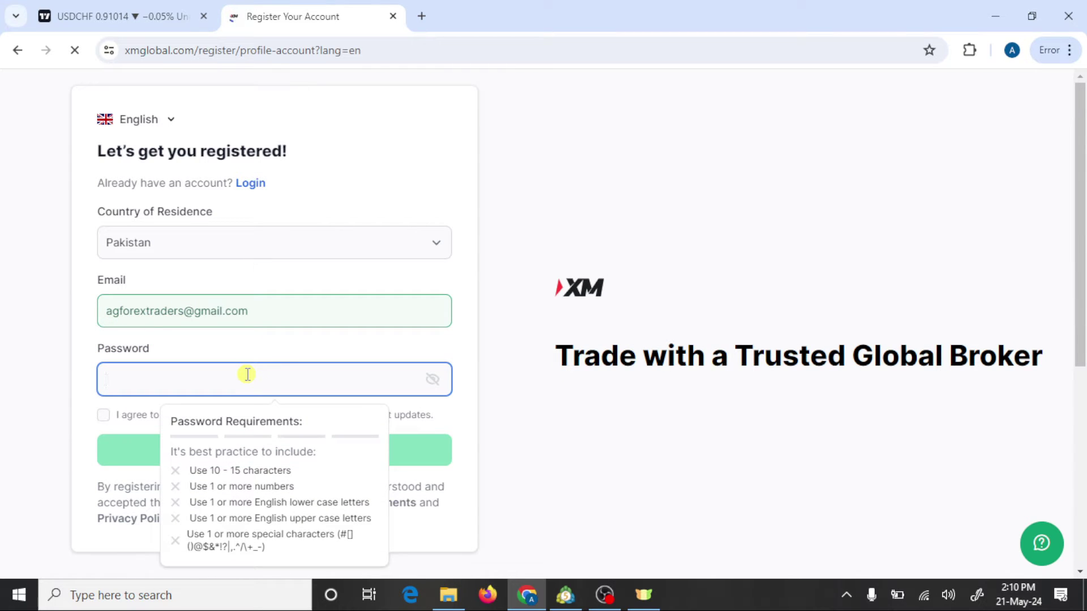
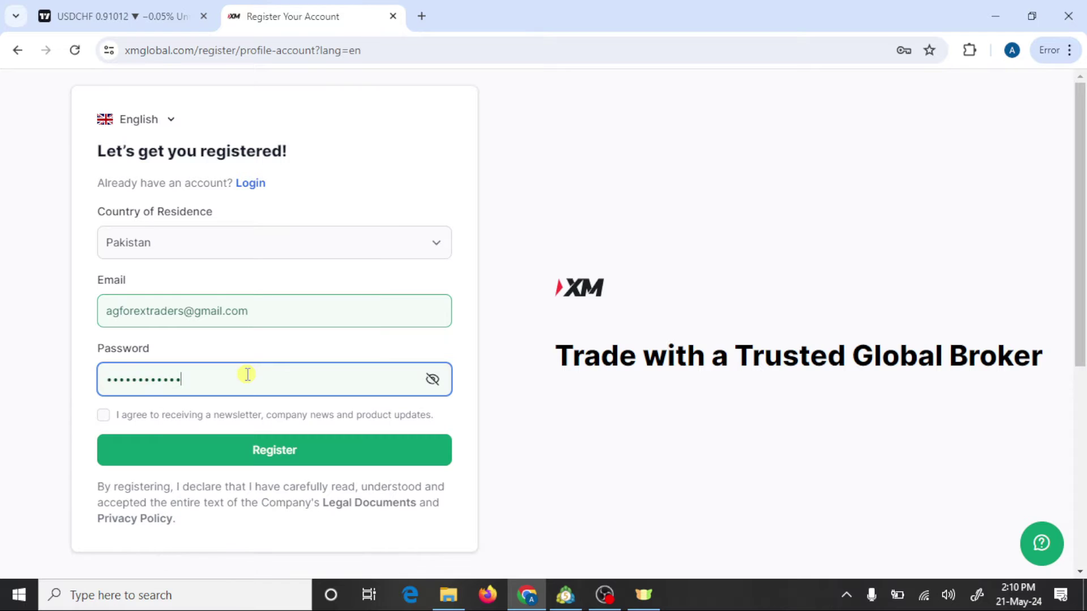
{"action": "left_click", "coordinate": [103, 416]}
{"action": "left_click", "coordinate": [104, 417]}
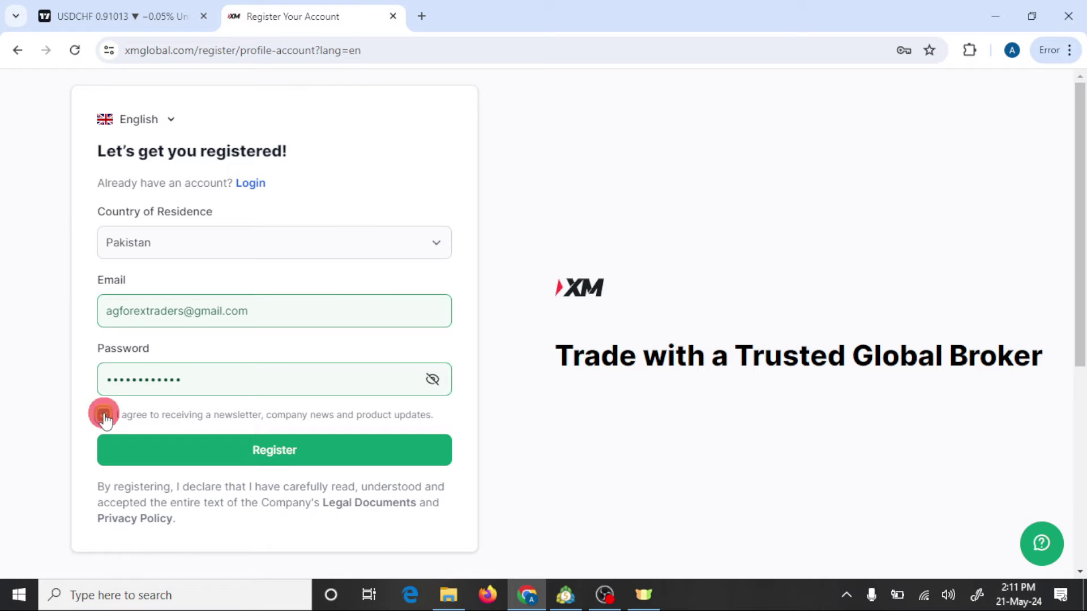
{"action": "left_click", "coordinate": [284, 450]}
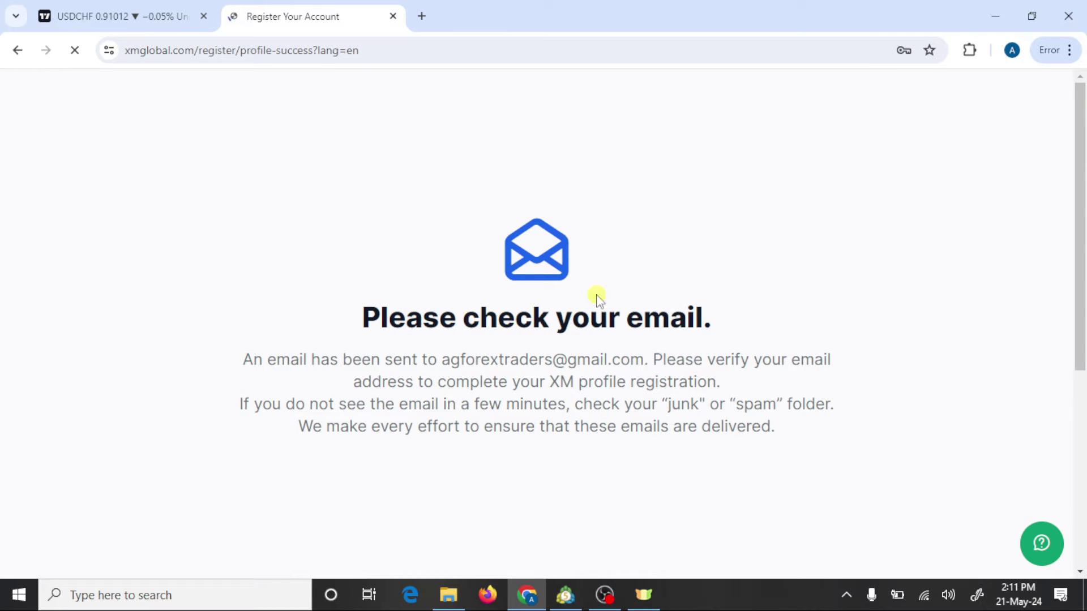
Step: In Gmail, open XMGlobal's 'Verify your email address' message and follow its Verify Email link
{"action": "left_click", "coordinate": [426, 16]}
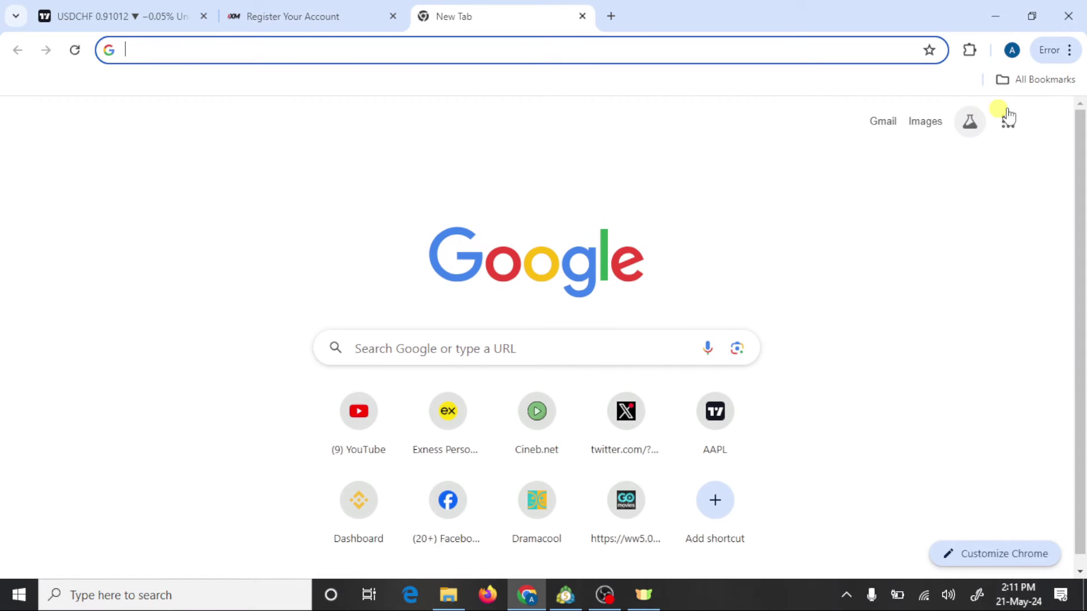
{"action": "left_click", "coordinate": [887, 123]}
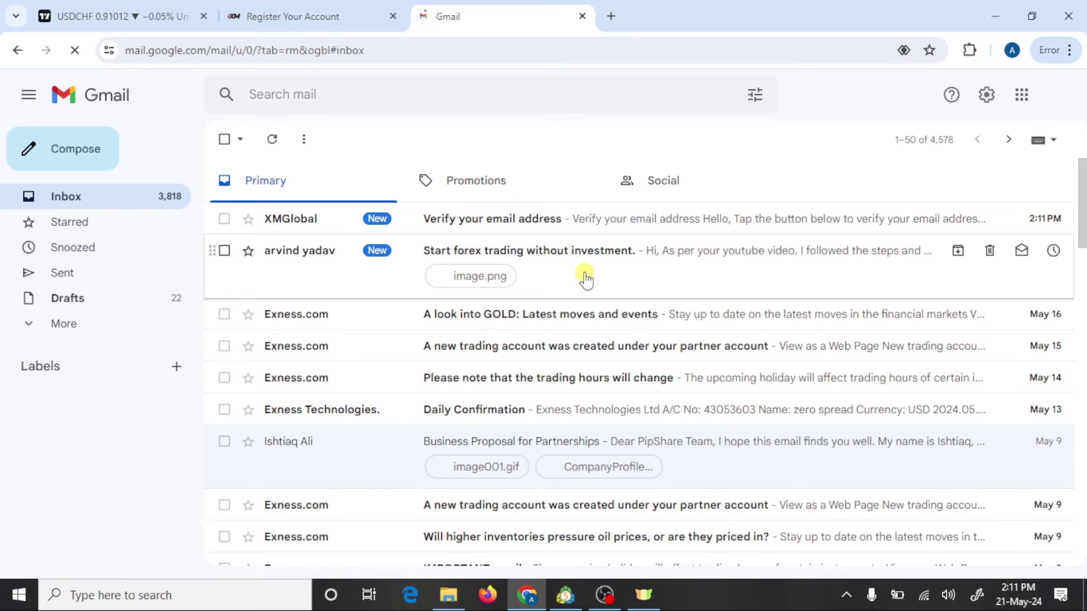
{"action": "left_click", "coordinate": [492, 220]}
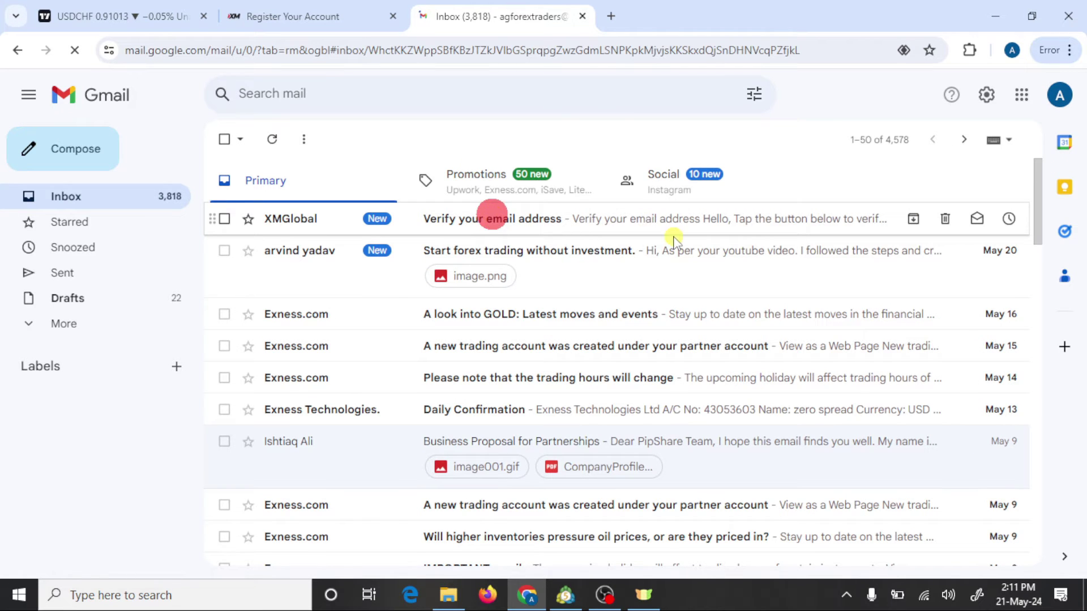
{"action": "scroll", "coordinate": [634, 347], "scroll_direction": "down", "scroll_amount": 3}
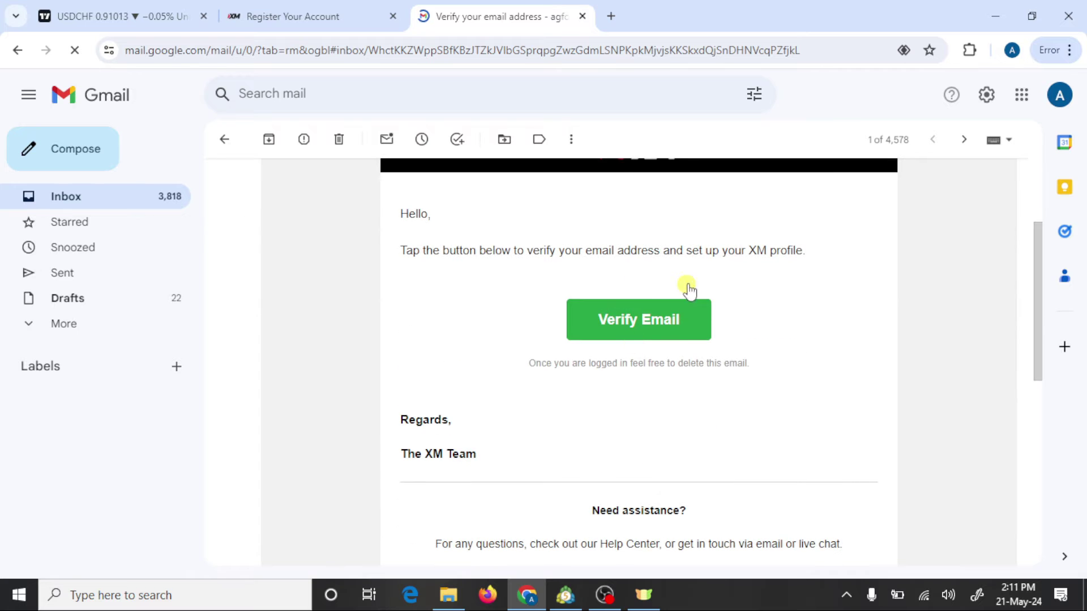
{"action": "left_click", "coordinate": [617, 320]}
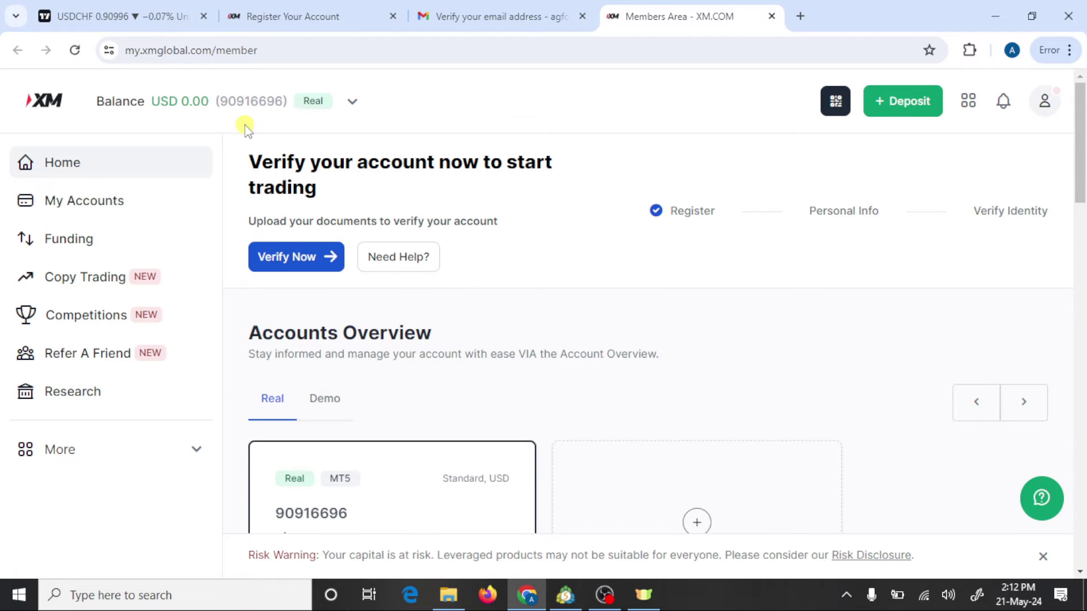
Step: Scroll the Members Area to review the Real MT5 Standard USD account at $0.00
{"action": "scroll", "coordinate": [443, 321], "scroll_direction": "down", "scroll_amount": 2}
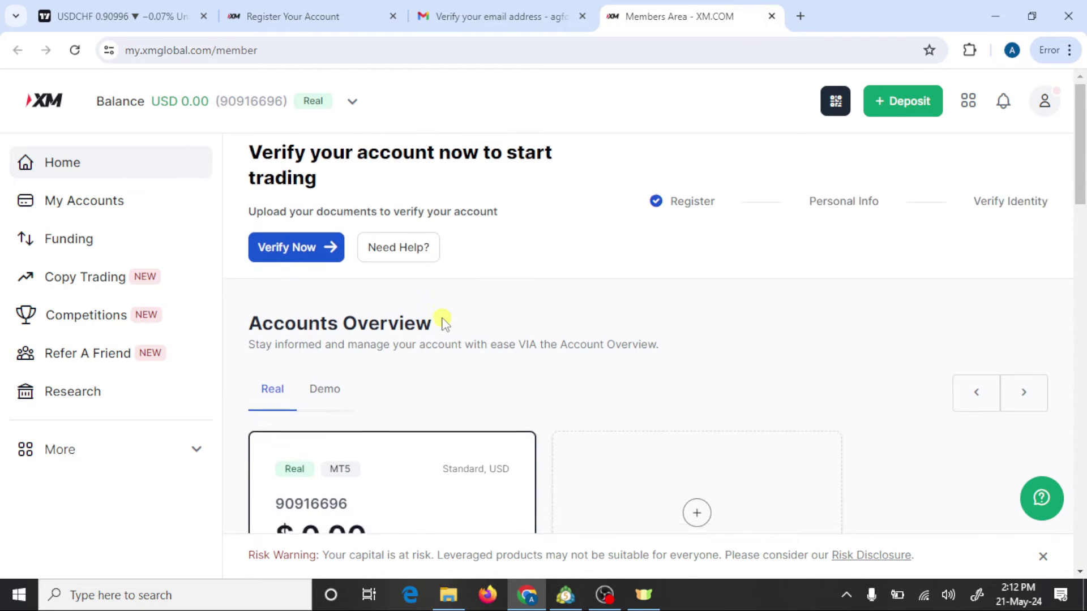
{"action": "scroll", "coordinate": [447, 317], "scroll_direction": "up", "scroll_amount": 2}
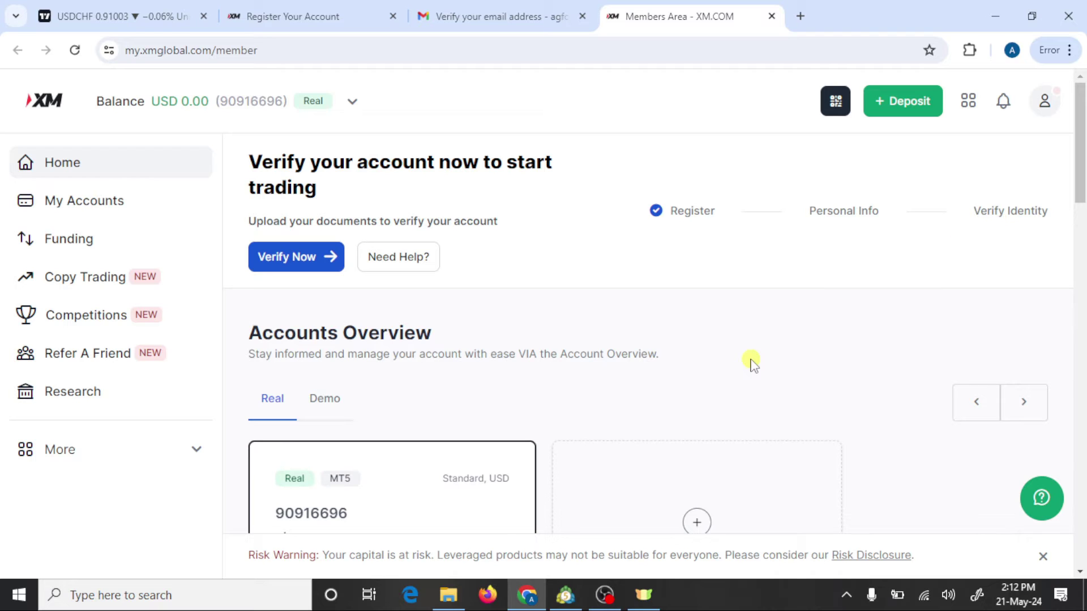
{"action": "scroll", "coordinate": [752, 363], "scroll_direction": "down", "scroll_amount": 3}
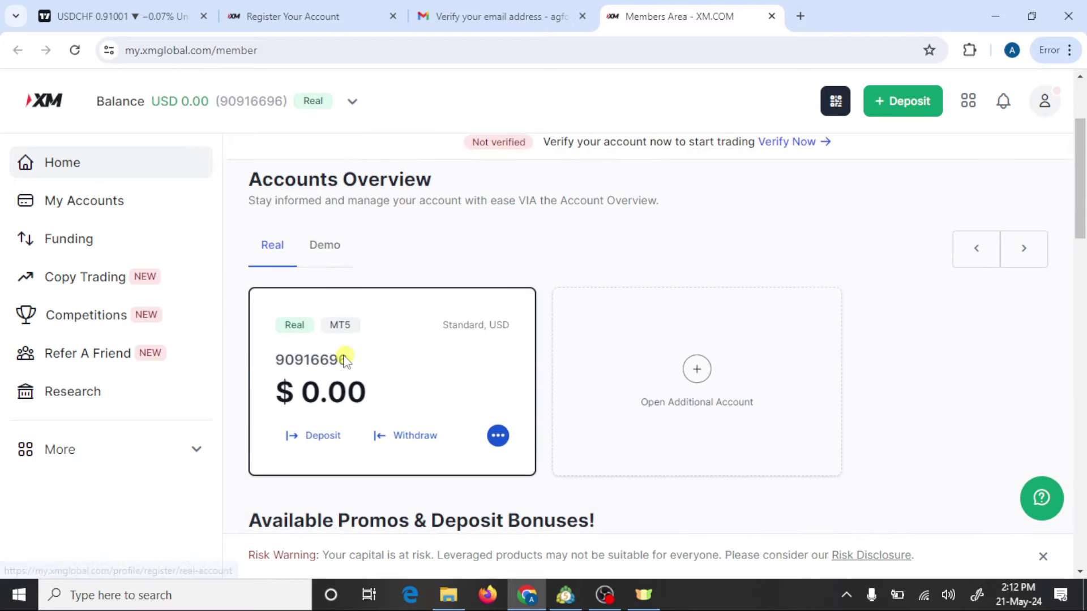
{"action": "scroll", "coordinate": [376, 304], "scroll_direction": "up", "scroll_amount": 2}
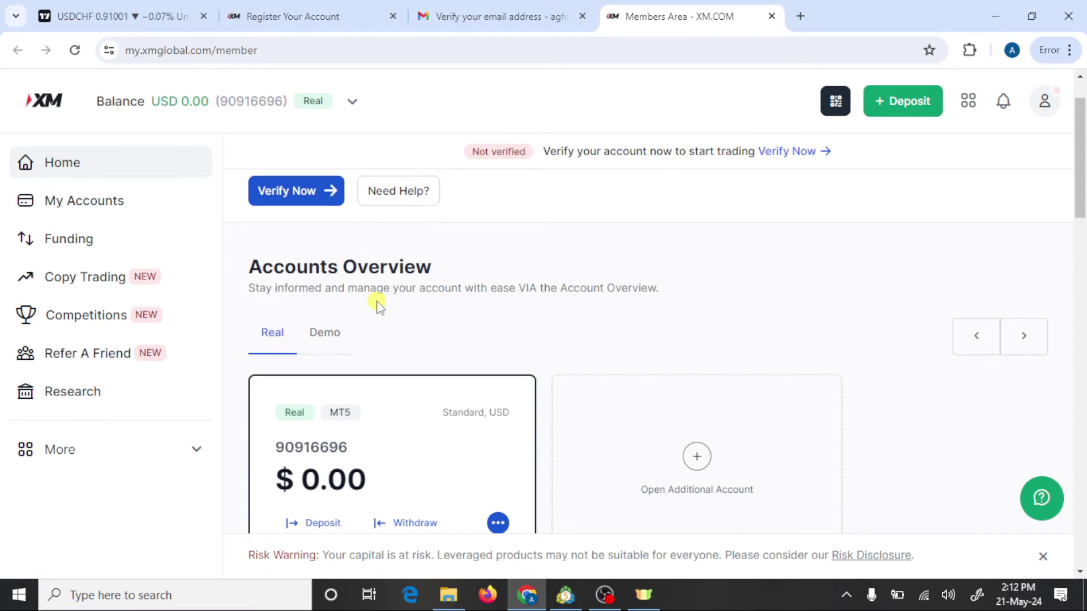
{"action": "scroll", "coordinate": [351, 461], "scroll_direction": "down", "scroll_amount": 2}
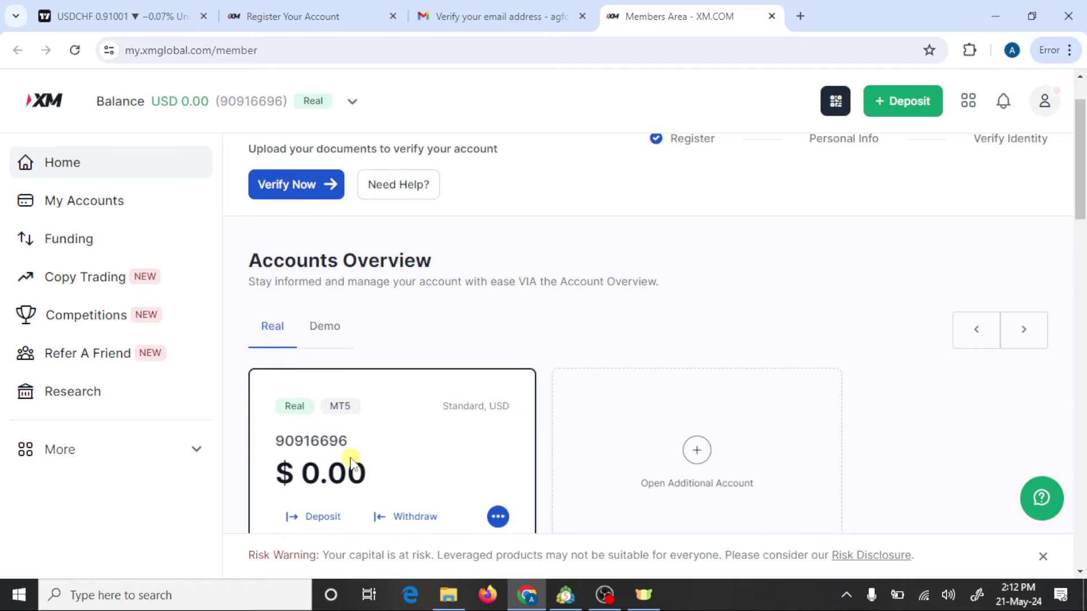
{"action": "scroll", "coordinate": [716, 286], "scroll_direction": "up", "scroll_amount": 3}
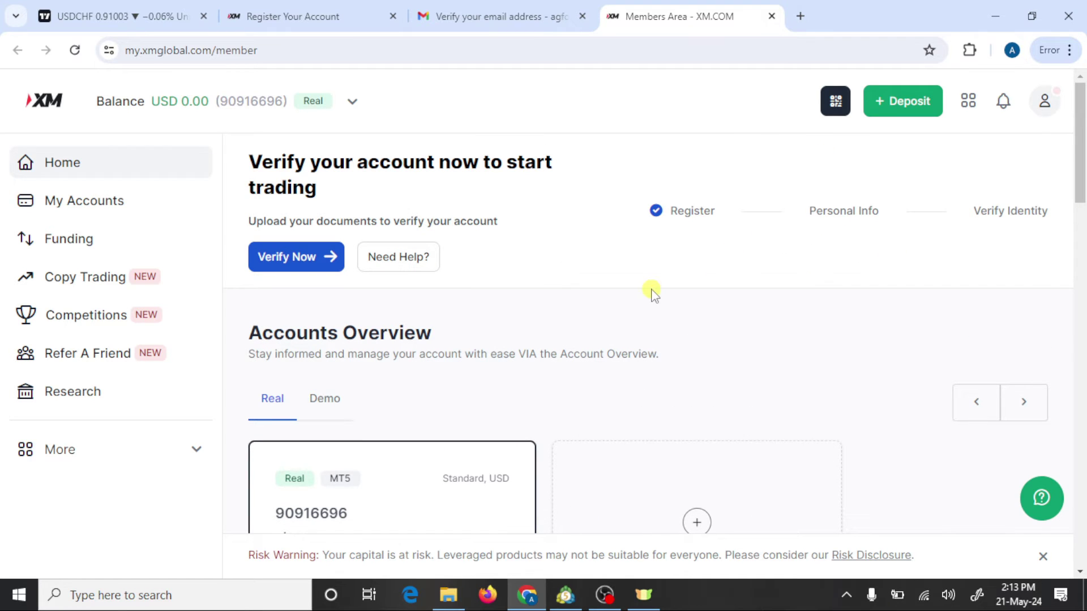
{"action": "scroll", "coordinate": [443, 291], "scroll_direction": "down", "scroll_amount": 3}
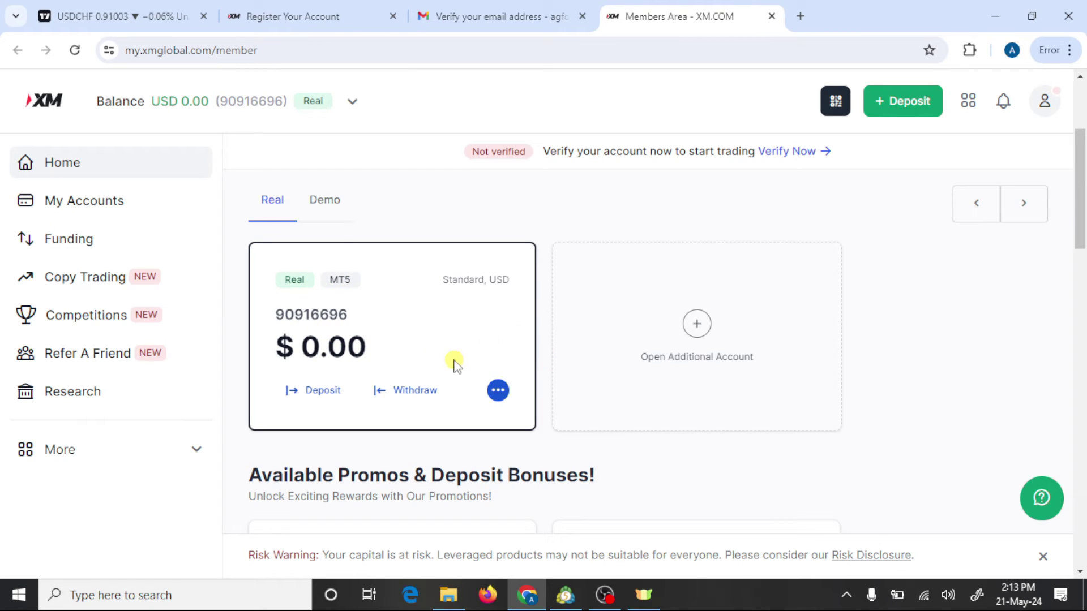
Step: Copy the Real MT5 account's MT ID from its account details, then switch to MetaTrader 5
{"action": "left_click", "coordinate": [497, 392]}
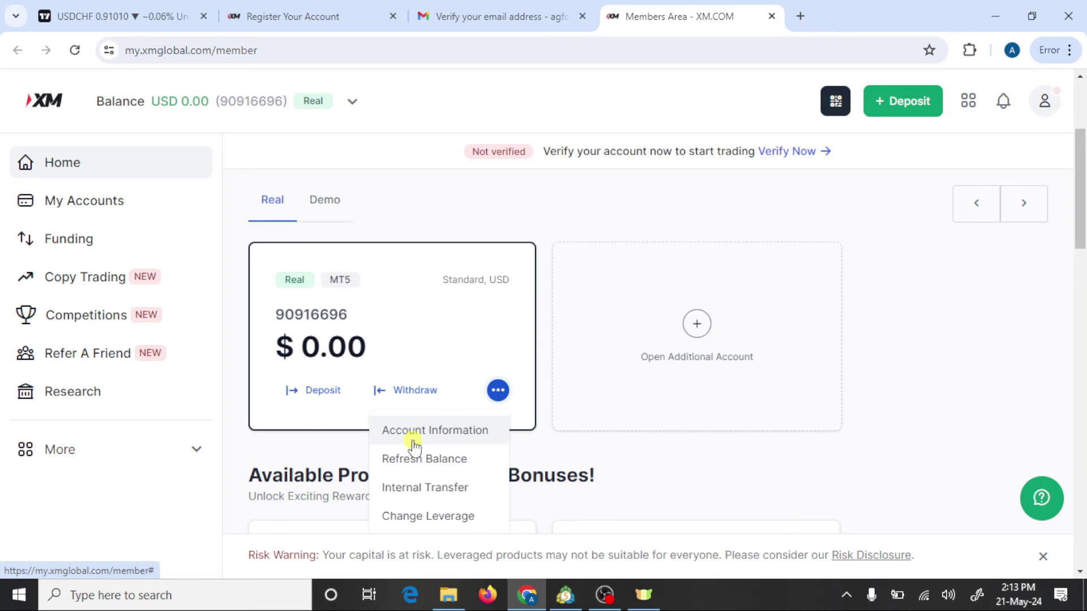
{"action": "left_click", "coordinate": [463, 431]}
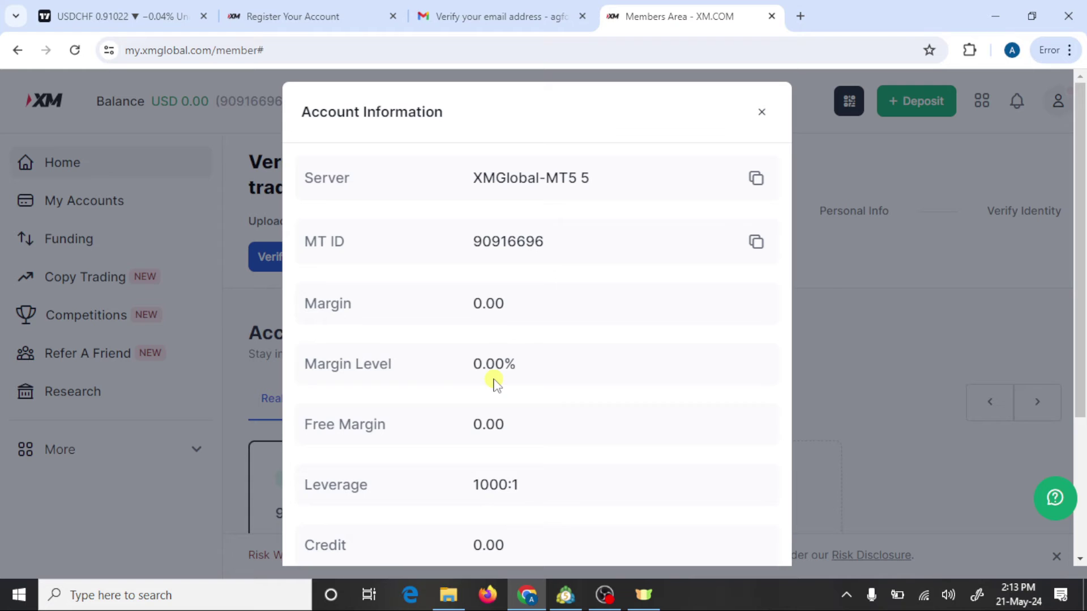
{"action": "scroll", "coordinate": [496, 385], "scroll_direction": "down", "scroll_amount": 4}
{"action": "scroll", "coordinate": [493, 381], "scroll_direction": "up", "scroll_amount": 4}
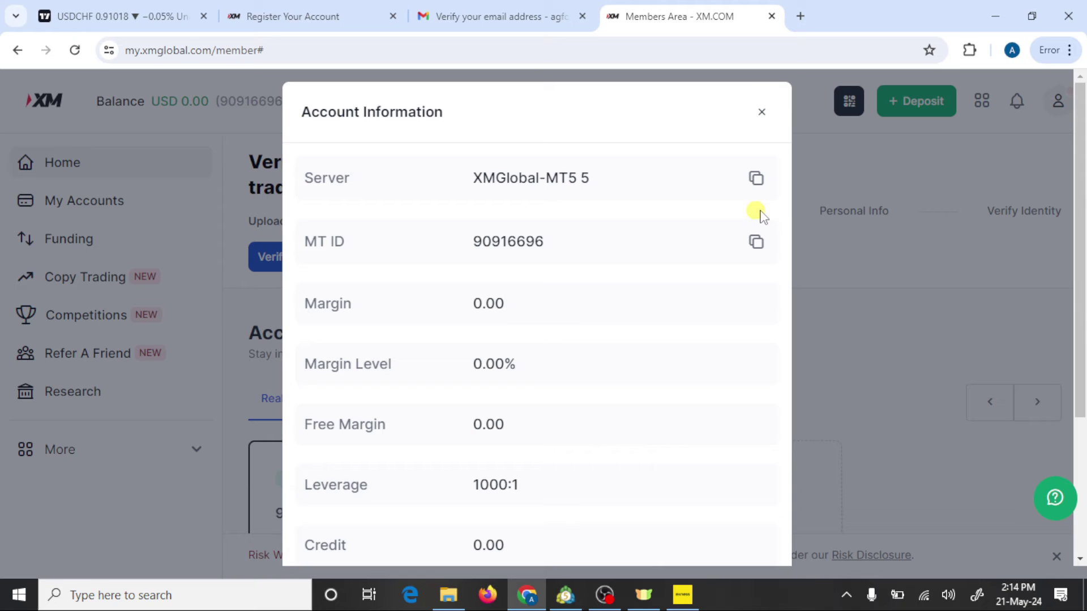
{"action": "left_click", "coordinate": [756, 242]}
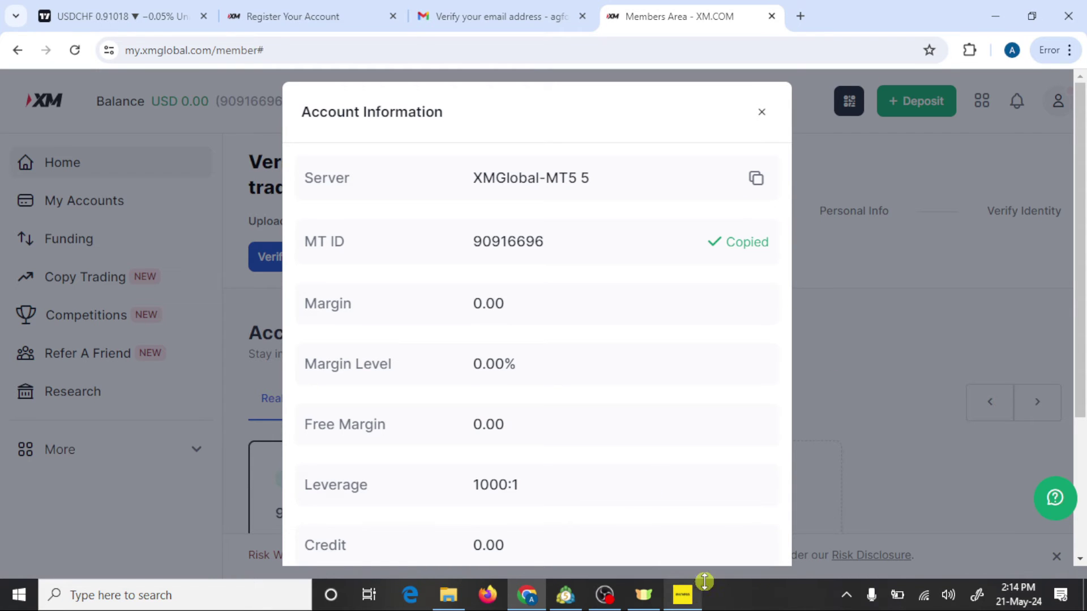
{"action": "left_click", "coordinate": [684, 596]}
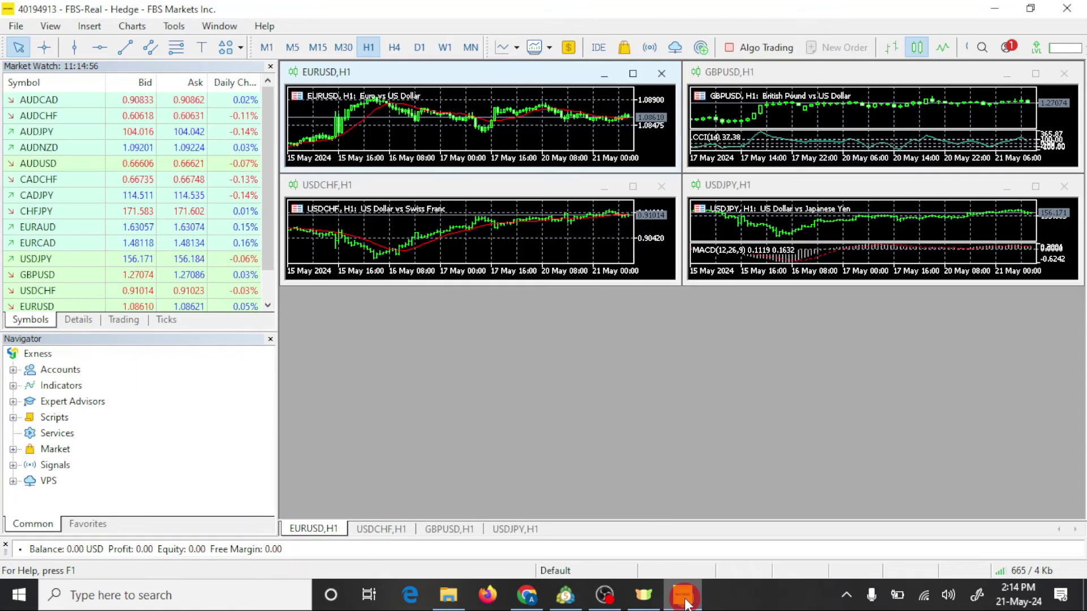
Step: Search for the broker 'xmglobal' in MetaTrader 5's Open an Account wizard
{"action": "left_click", "coordinate": [14, 26]}
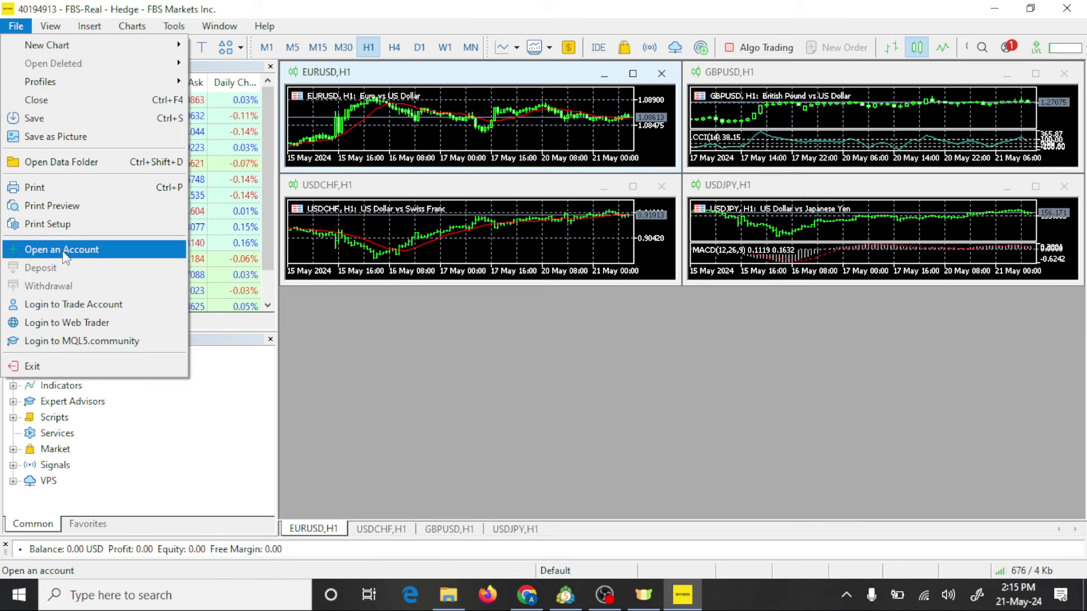
{"action": "left_click", "coordinate": [64, 253]}
{"action": "left_click", "coordinate": [532, 168]}
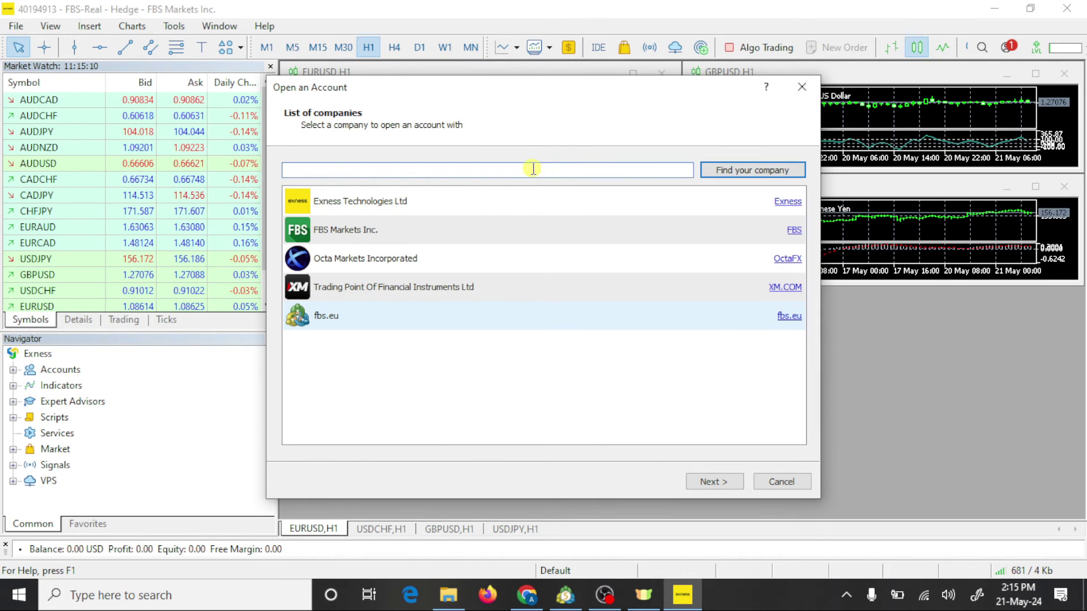
{"action": "type", "text": "xm"}
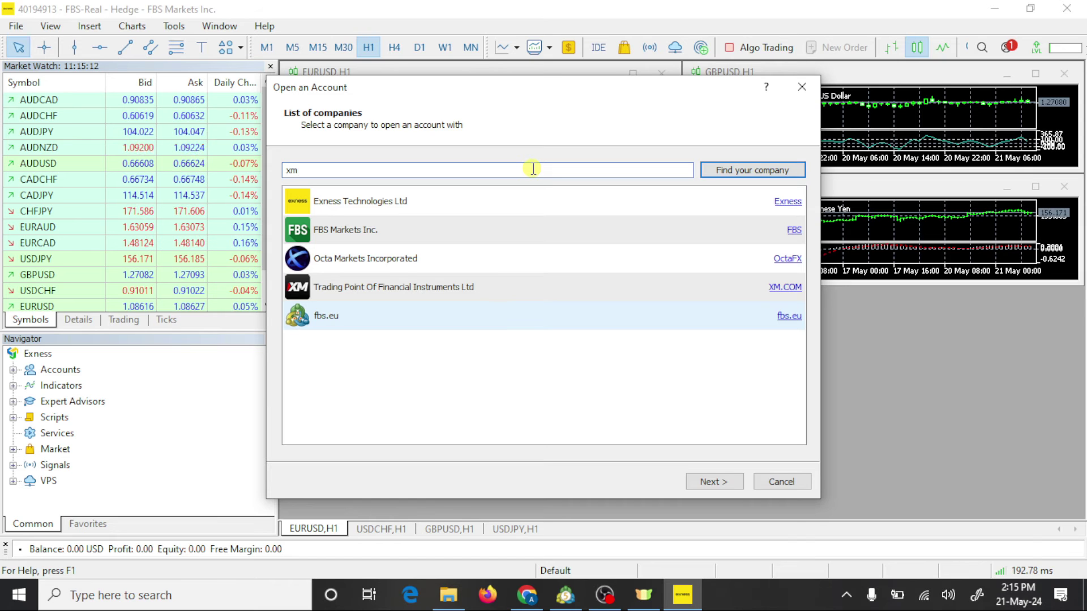
{"action": "type", "text": "global"}
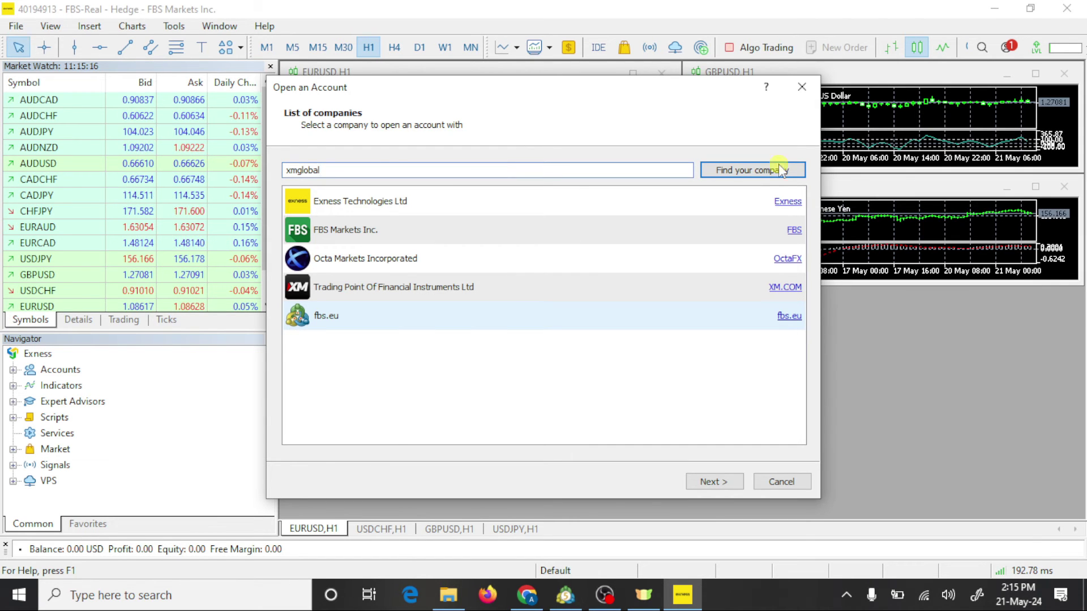
{"action": "left_click", "coordinate": [748, 169]}
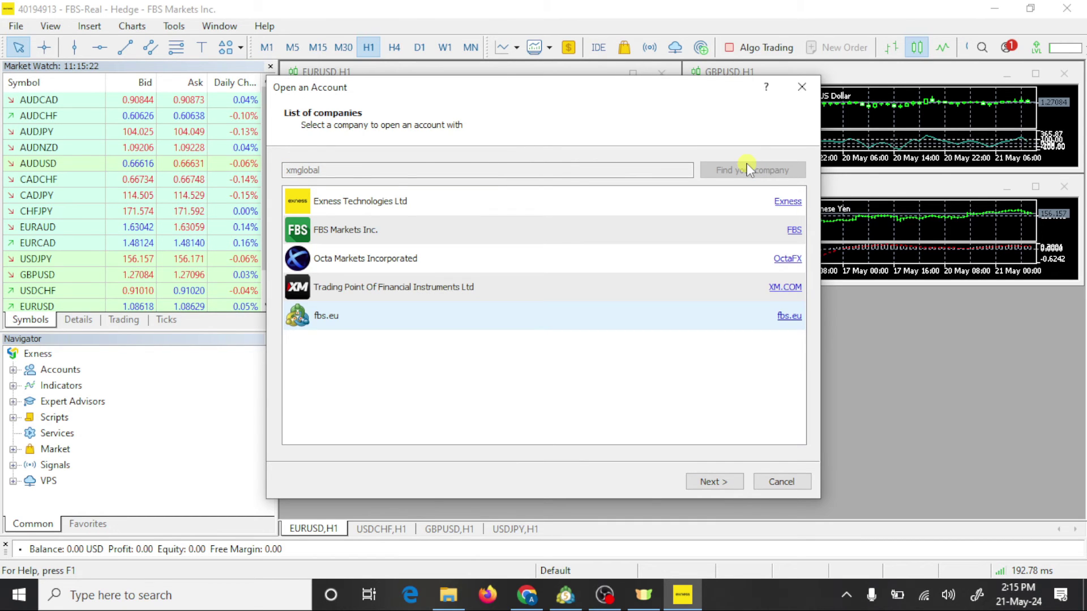
Step: Choose XM Global Limited, connect with an existing account, and paste the copied MT ID as login
{"action": "left_click", "coordinate": [532, 316]}
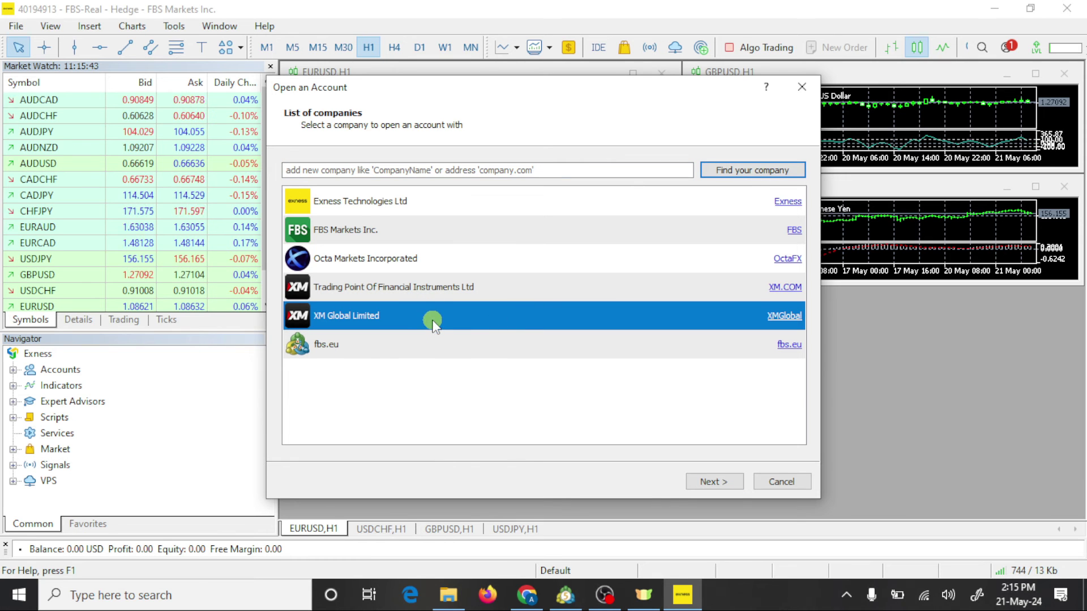
{"action": "left_click", "coordinate": [704, 482]}
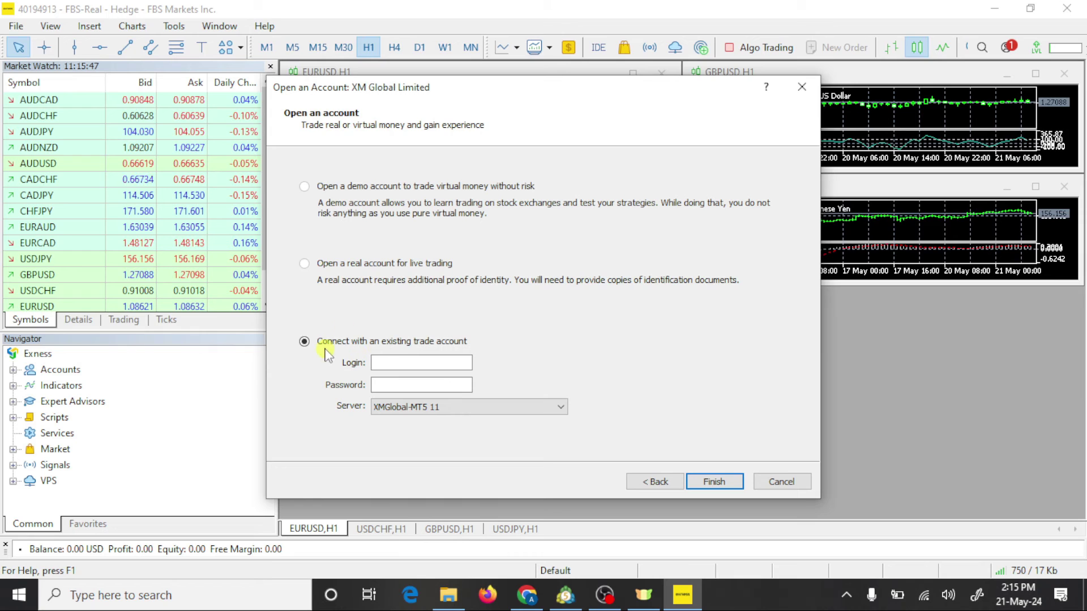
{"action": "left_click", "coordinate": [396, 361]}
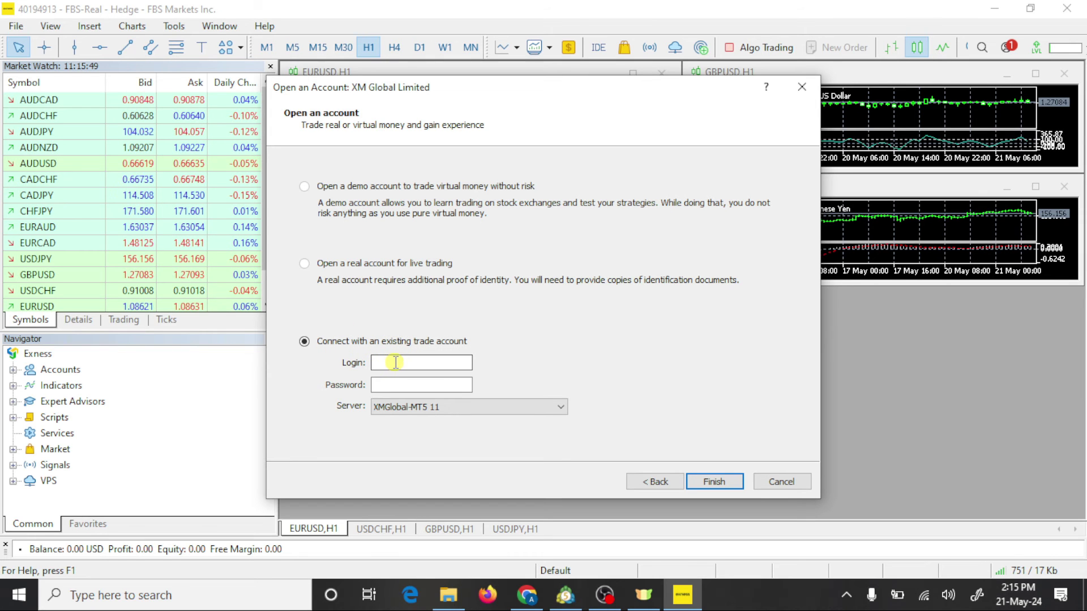
{"action": "right_click", "coordinate": [395, 363]}
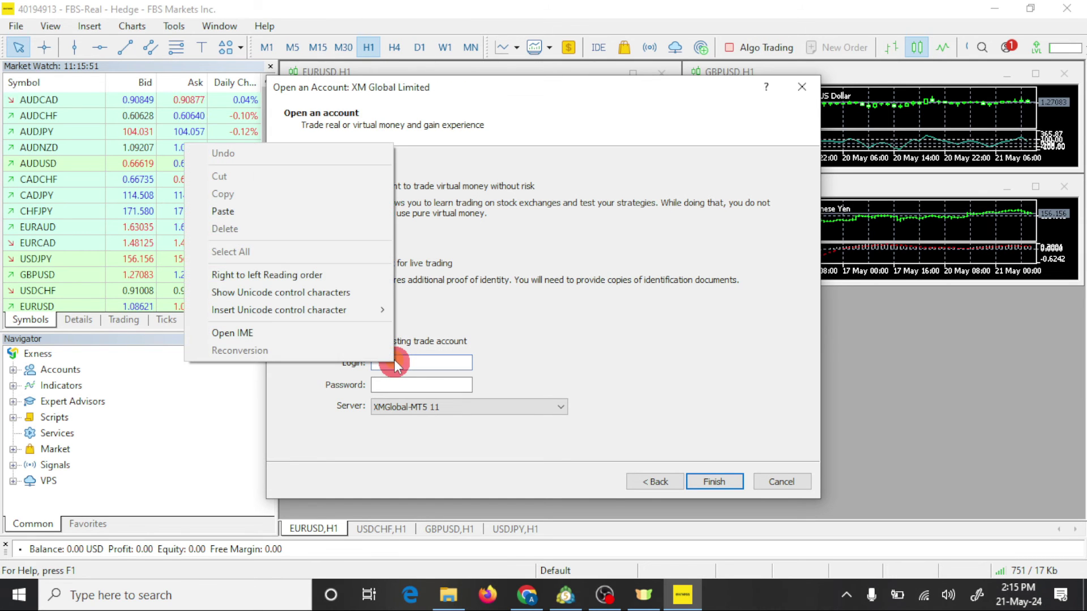
{"action": "left_click", "coordinate": [223, 211]}
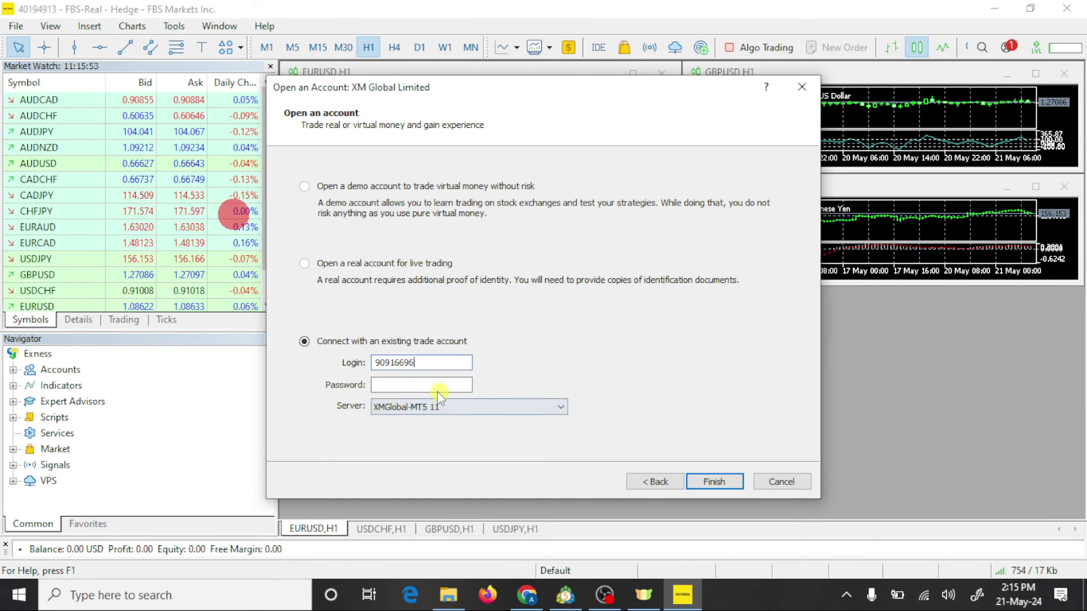
Step: Select XMGlobal-MT5 5 as the server for the existing account
{"action": "left_click", "coordinate": [468, 405]}
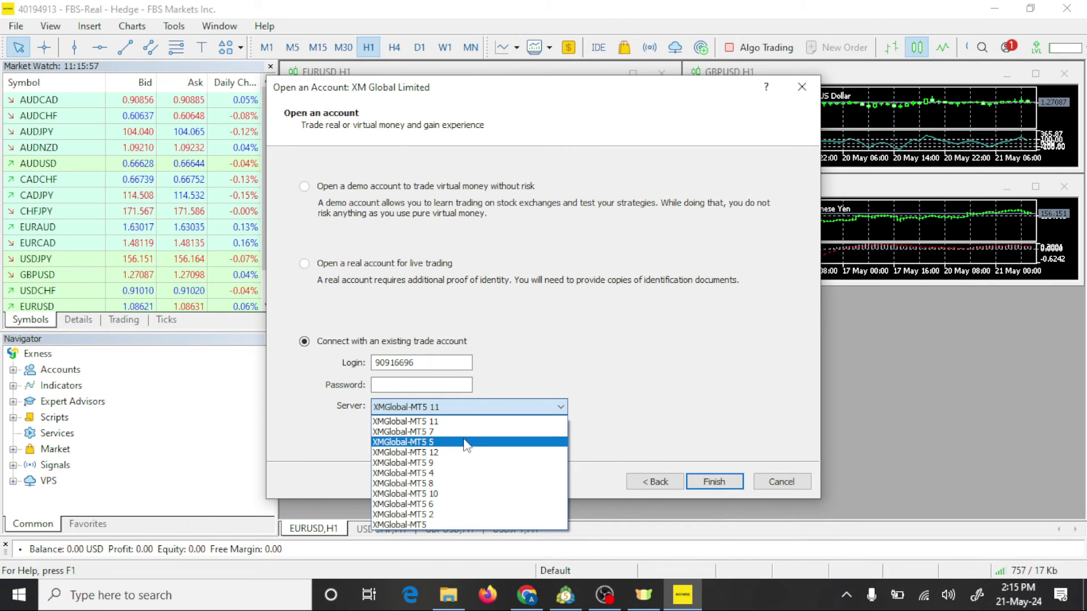
{"action": "left_click", "coordinate": [528, 595]}
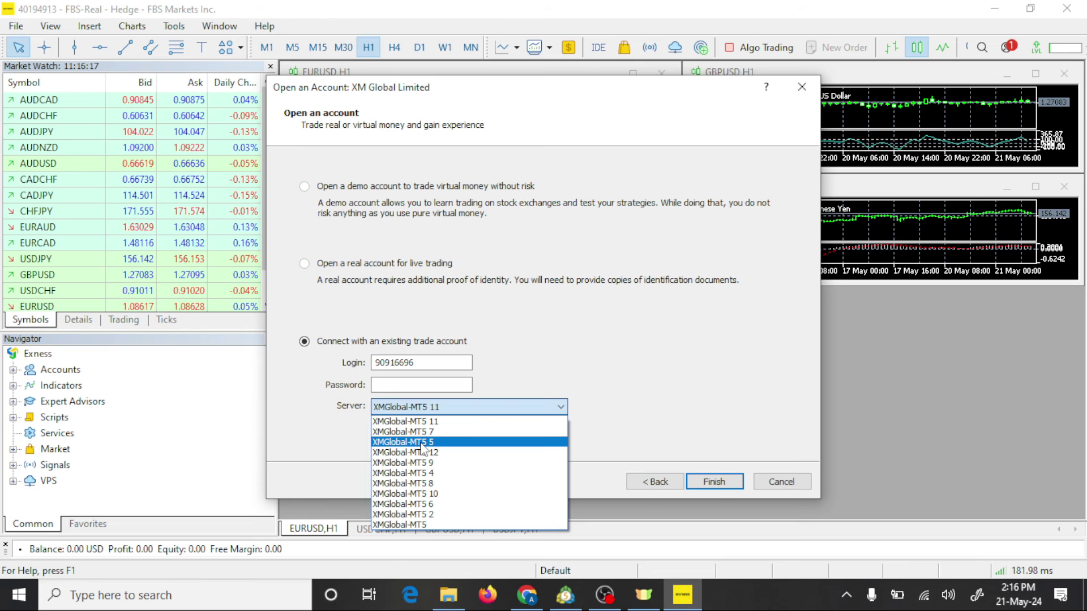
{"action": "left_click", "coordinate": [422, 443]}
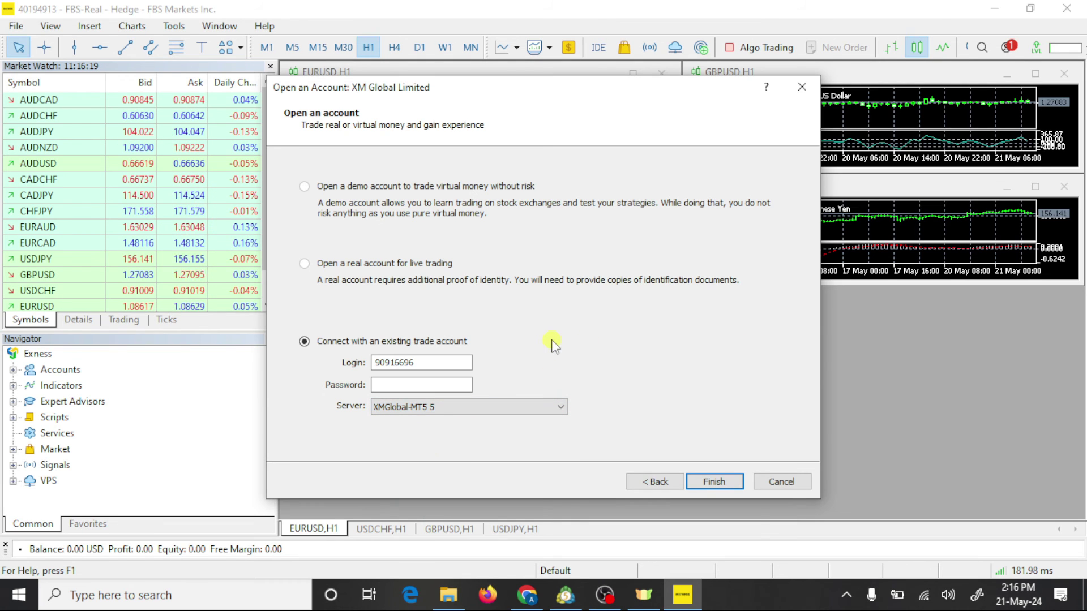
{"action": "left_click", "coordinate": [408, 385]}
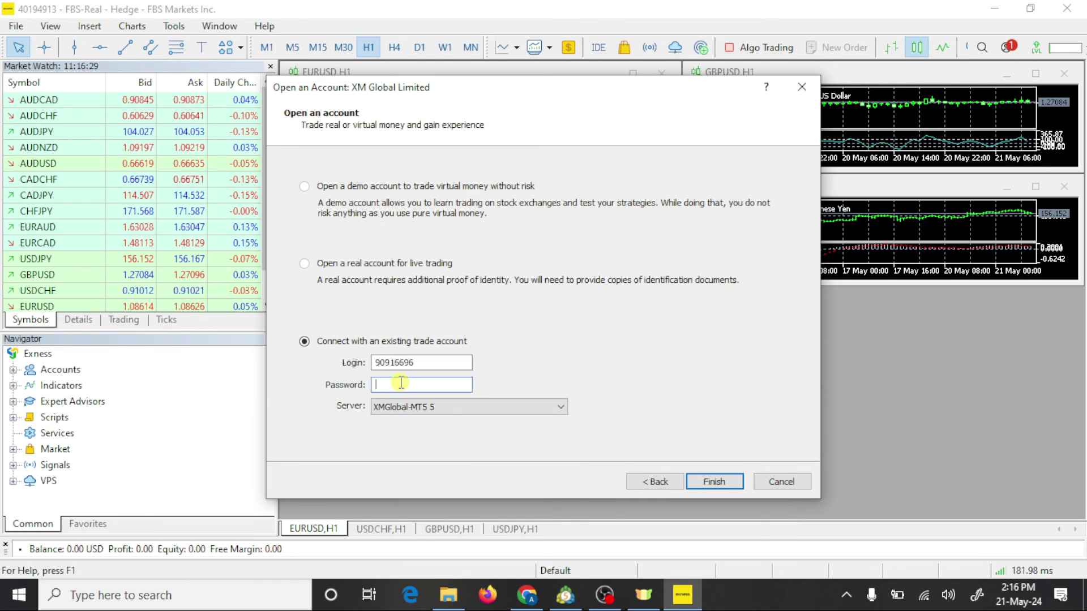
Step: Reveal and copy the trading account password from XM's Manage passwords page
{"action": "left_click", "coordinate": [523, 599]}
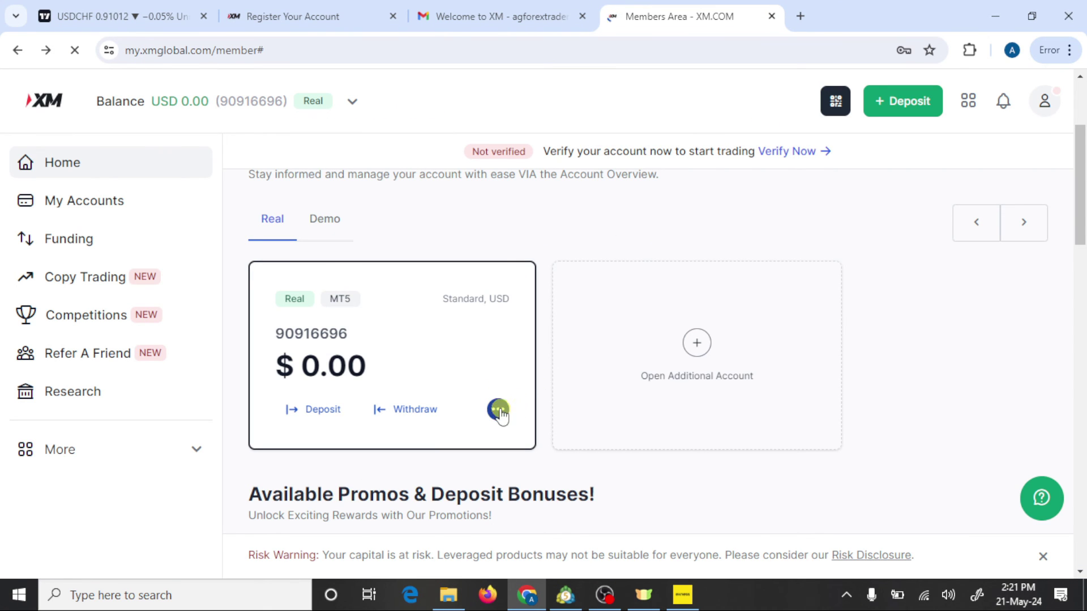
{"action": "left_click", "coordinate": [499, 410]}
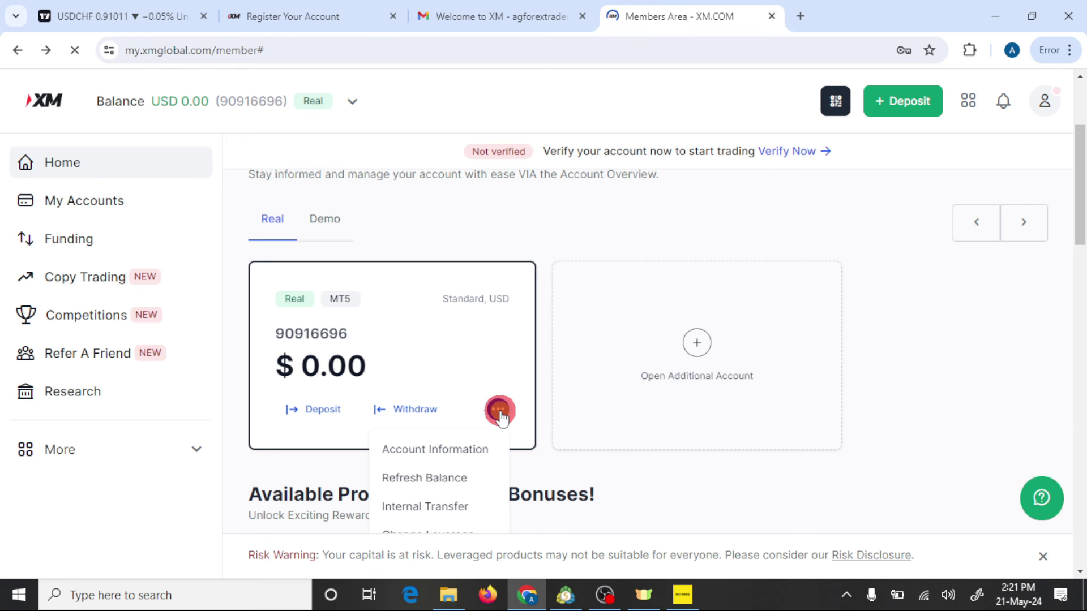
{"action": "scroll", "coordinate": [497, 416], "scroll_direction": "down", "scroll_amount": 3}
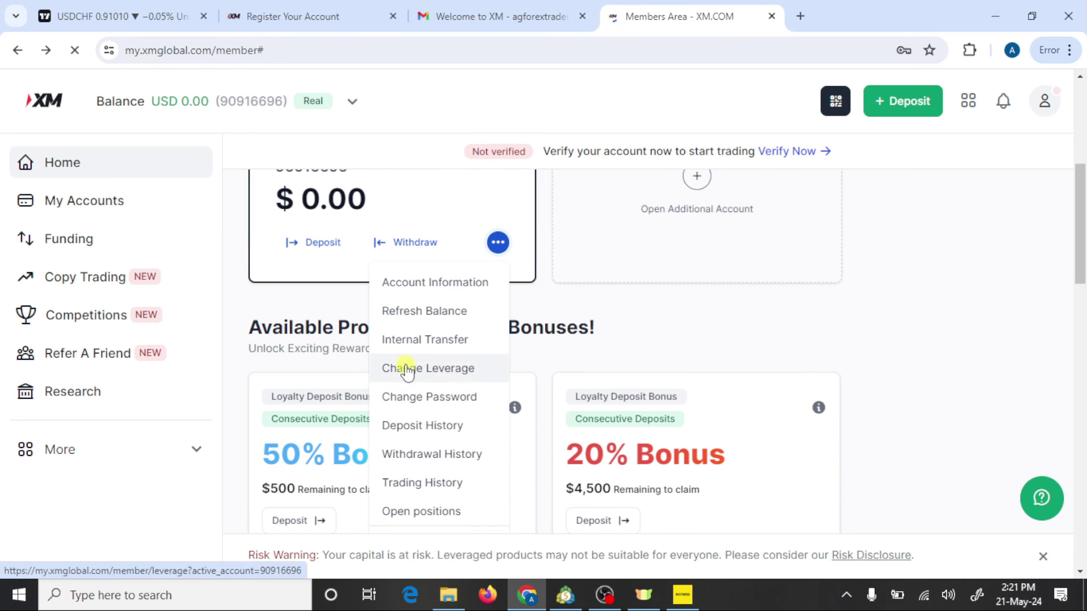
{"action": "left_click", "coordinate": [419, 407]}
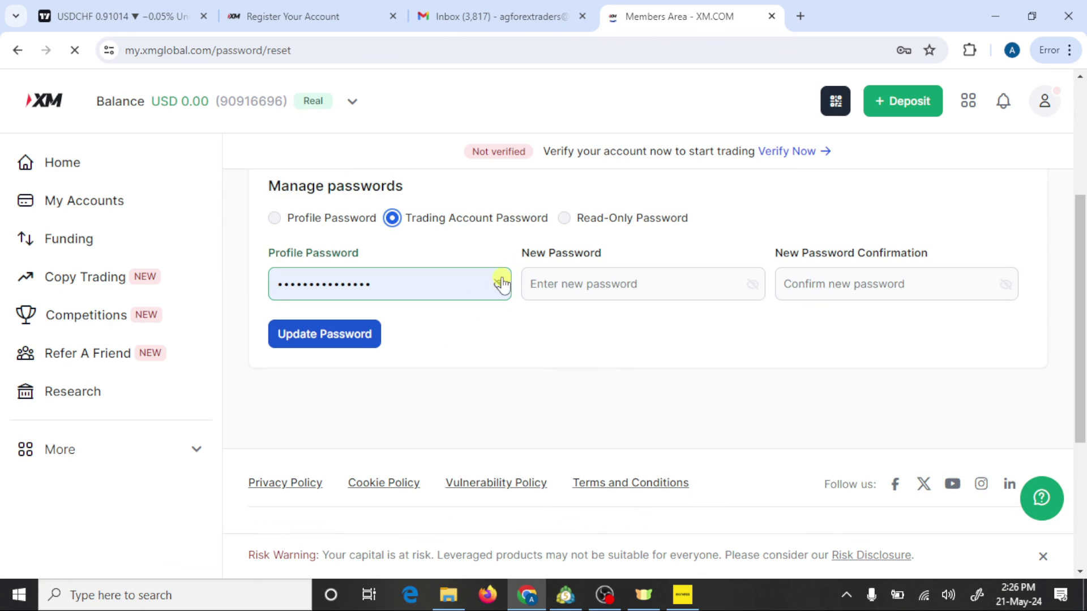
{"action": "left_click", "coordinate": [501, 284]}
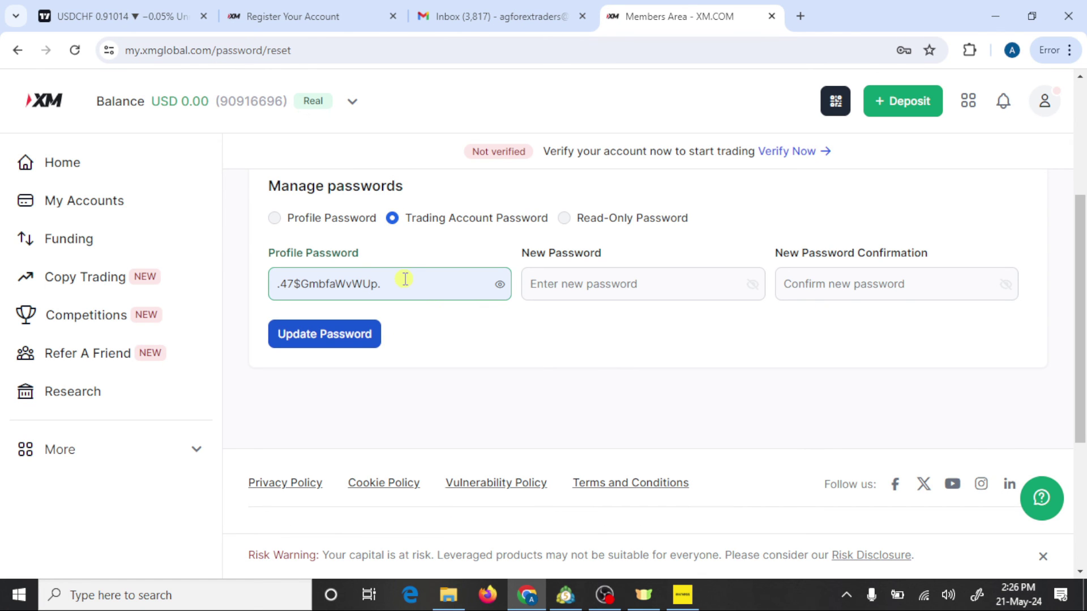
{"action": "left_click_drag", "start_coordinate": [404, 279], "coordinate": [276, 287]}
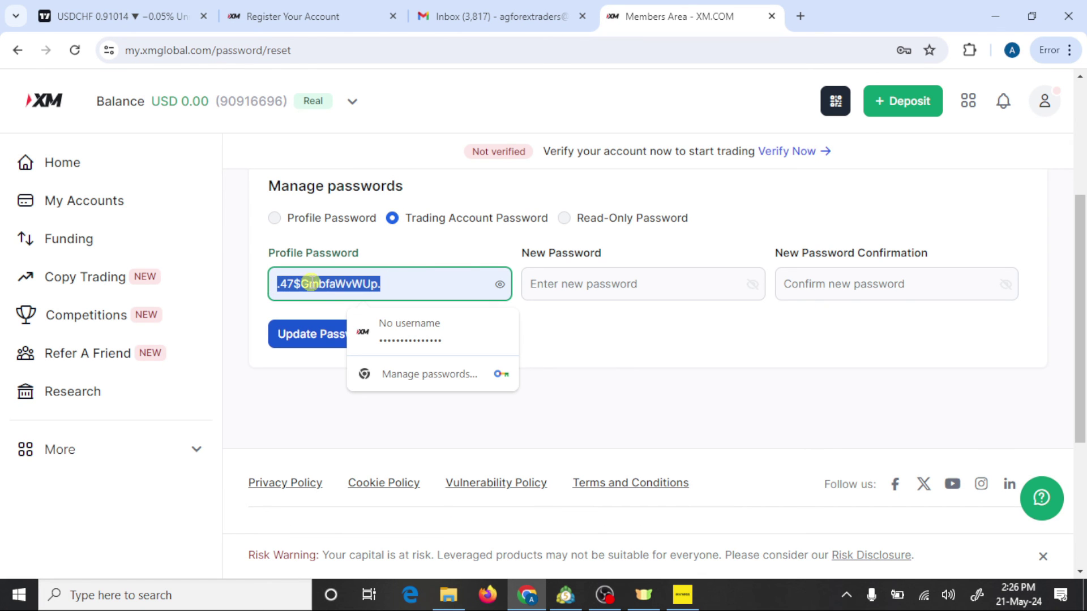
{"action": "right_click", "coordinate": [313, 283]}
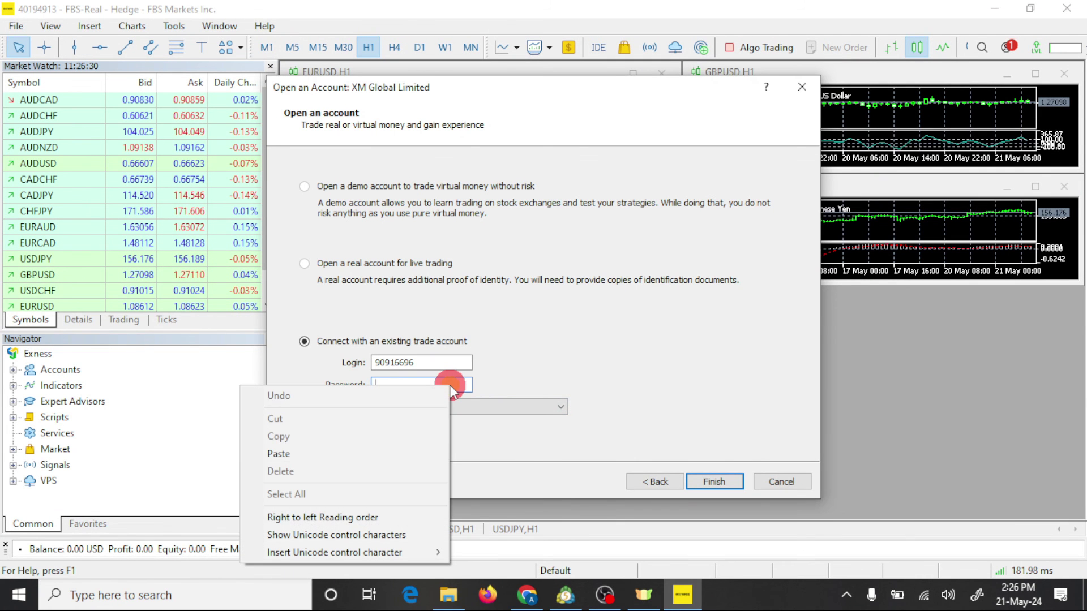
Step: Paste the trading password and finish logging into the XM account on XMGlobal-MT5 5
{"action": "left_click", "coordinate": [367, 453]}
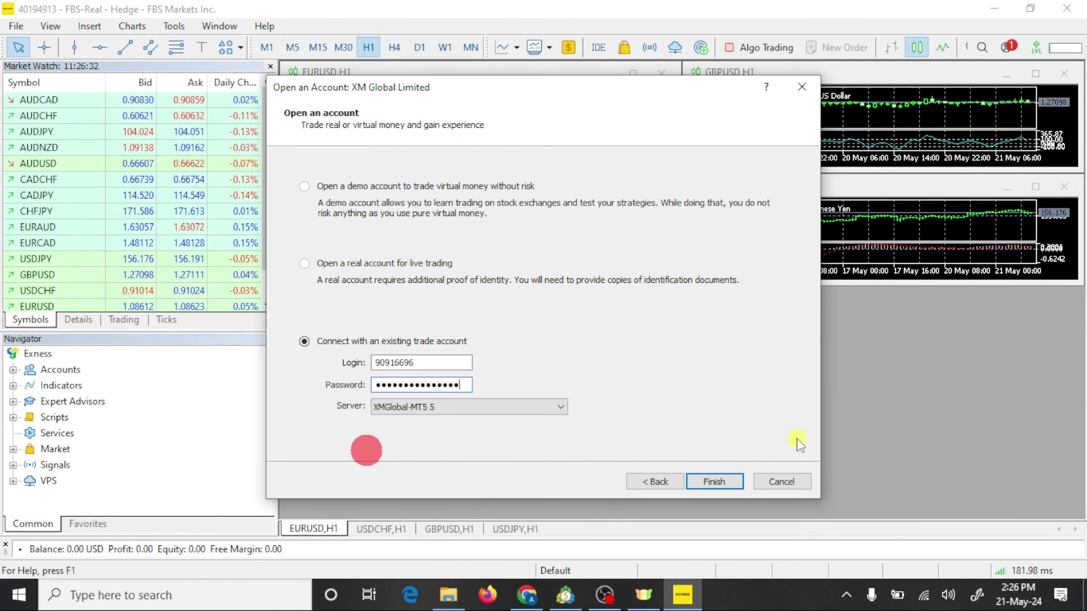
{"action": "left_click", "coordinate": [716, 482]}
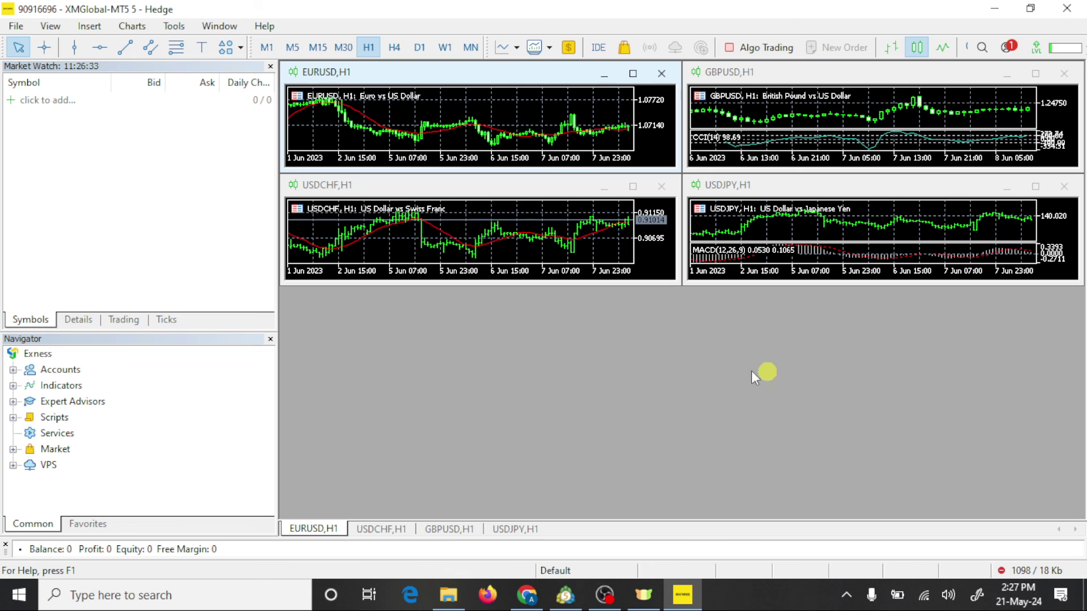